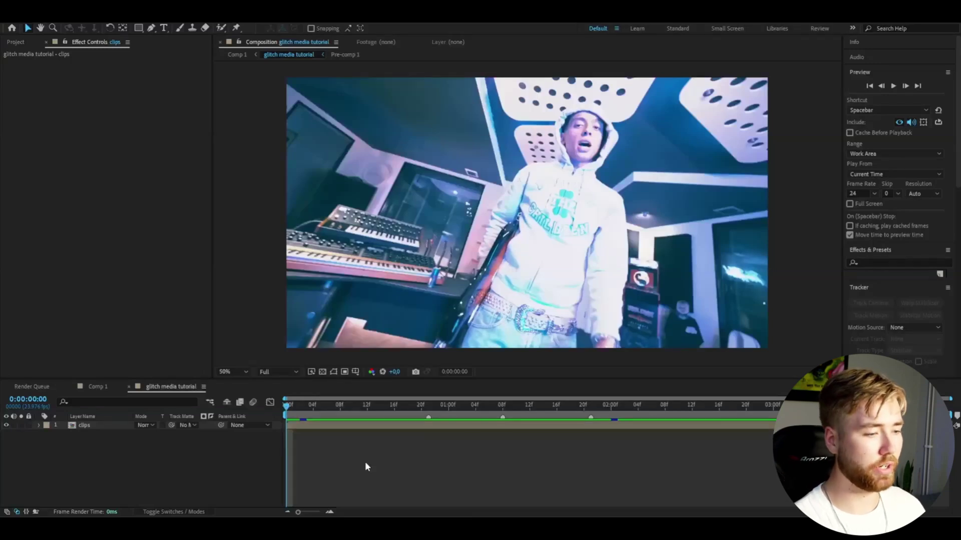
Preview the footage, then add an expression to Colorama's Input Phase > Phase Shift.
drag(326, 411, 62, 435)
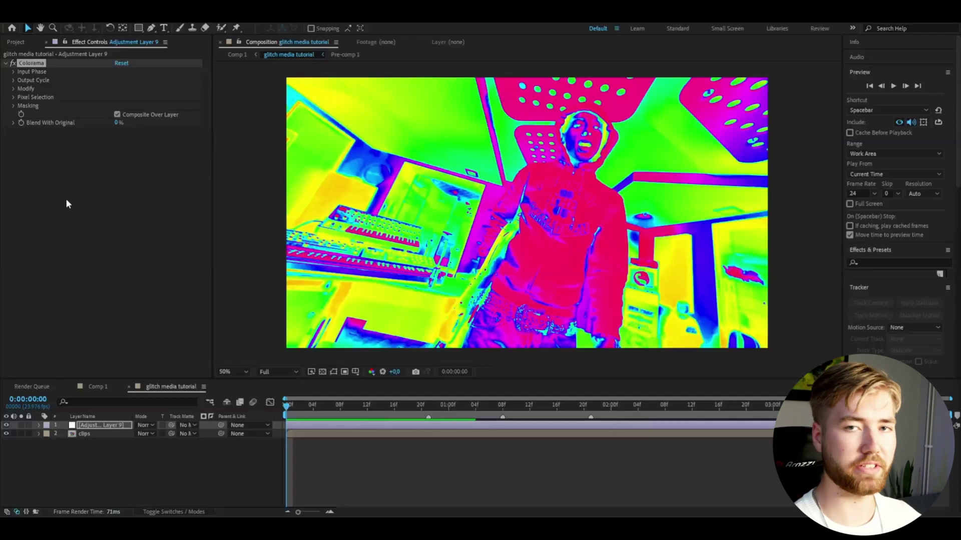
click(9, 71)
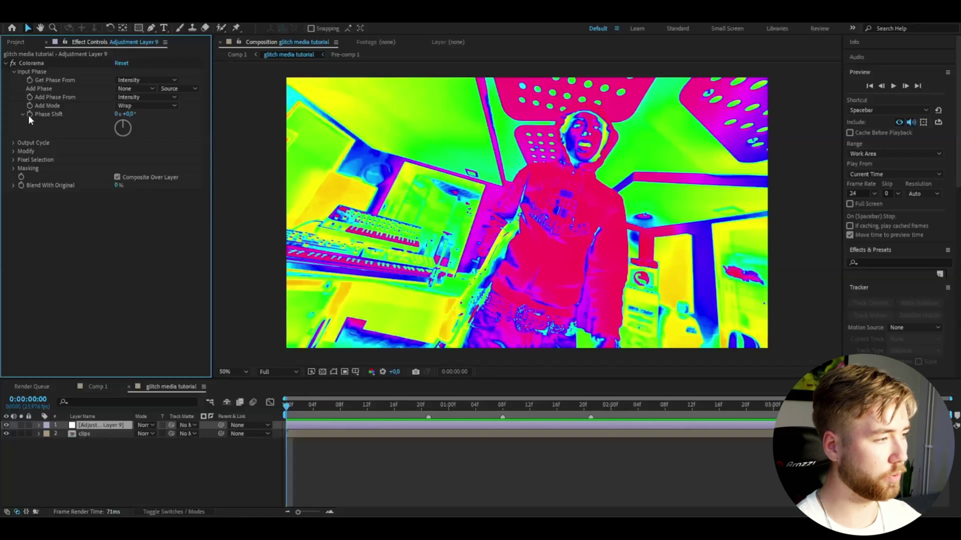
alt+click(29, 115)
Enter time*2500 as the Phase Shift expression and commit it.
text(time*25)
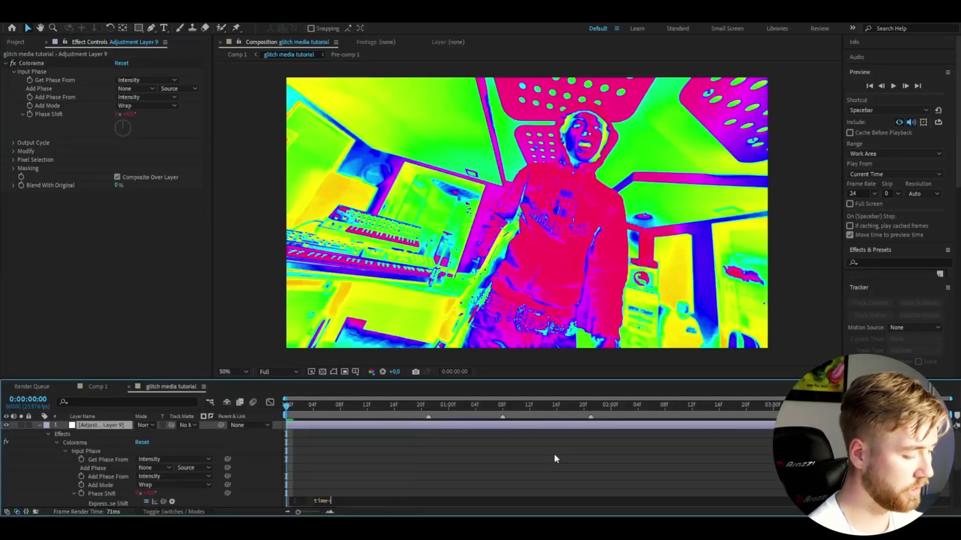
text(00)
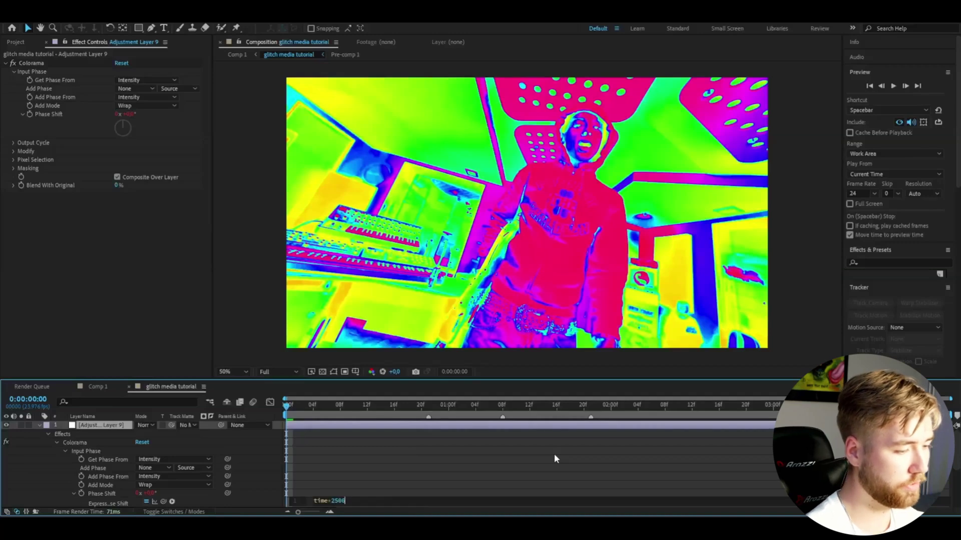
click(554, 454)
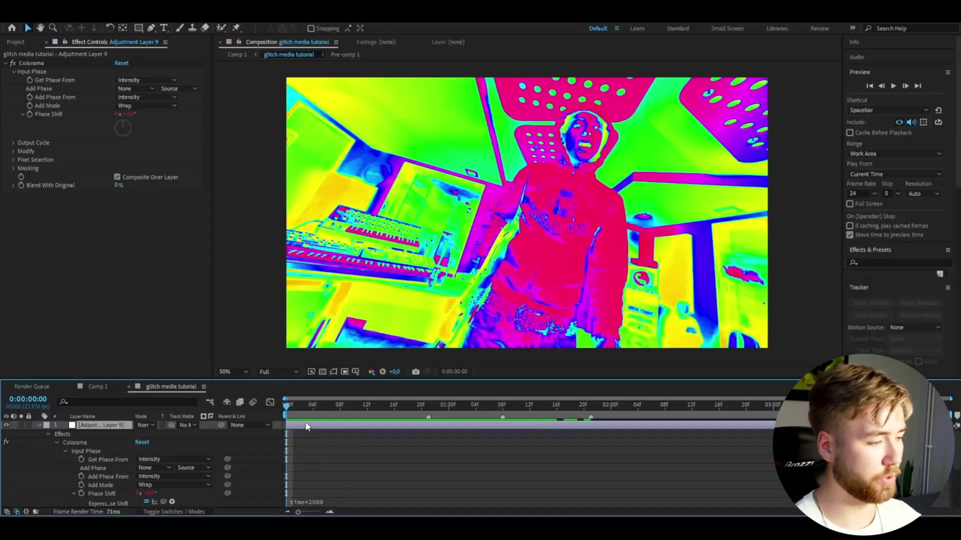
click(150, 426)
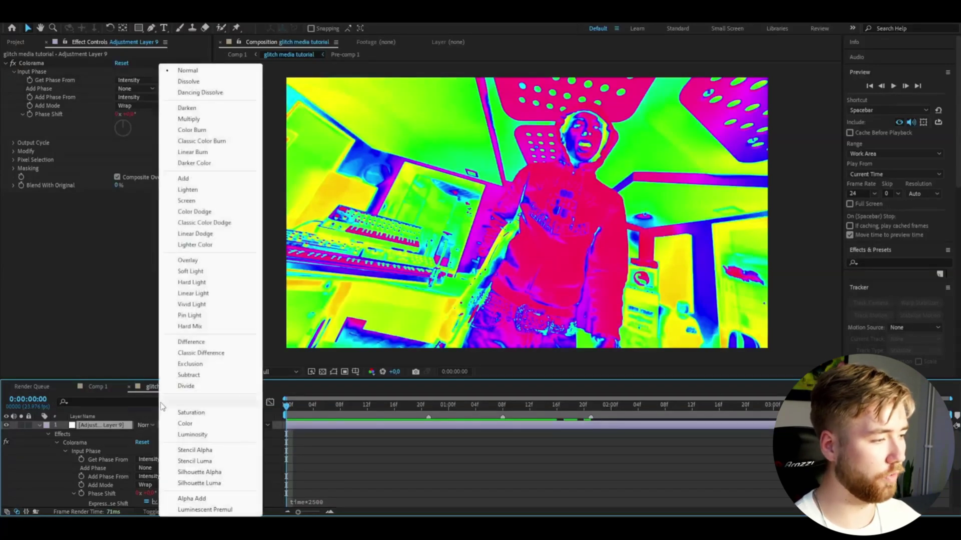
Blend the Colorama layer in Overlay mode and stop the preview playback.
click(189, 260)
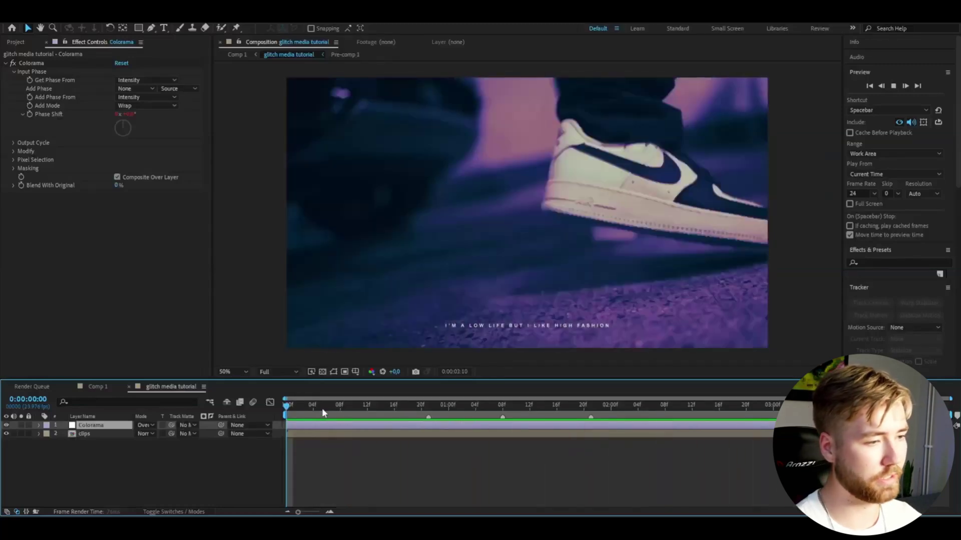
key(space)
key(space)
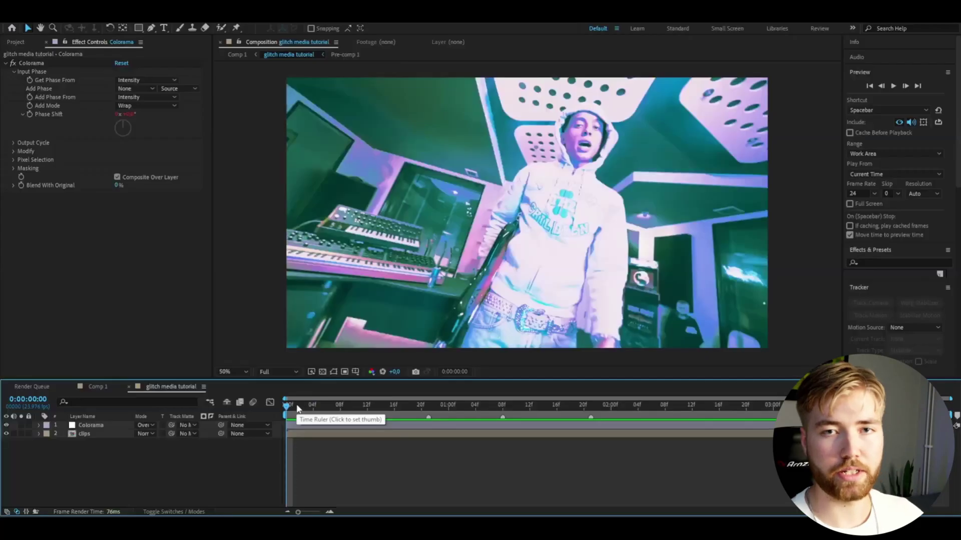
drag(297, 409, 178, 395)
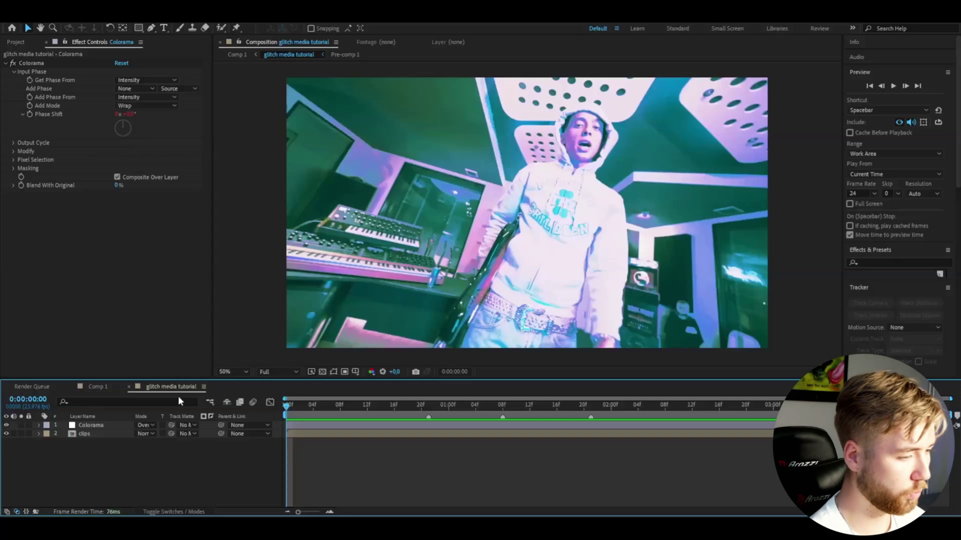
Add a new adjustment layer above Colorama and preview its glitch over the opening frames to frame 14.
key(ctrl+alt+y)
mouse_move(287, 405)
mouse_down()
mouse_move(336, 405)
mouse_move(269, 410)
mouse_up()
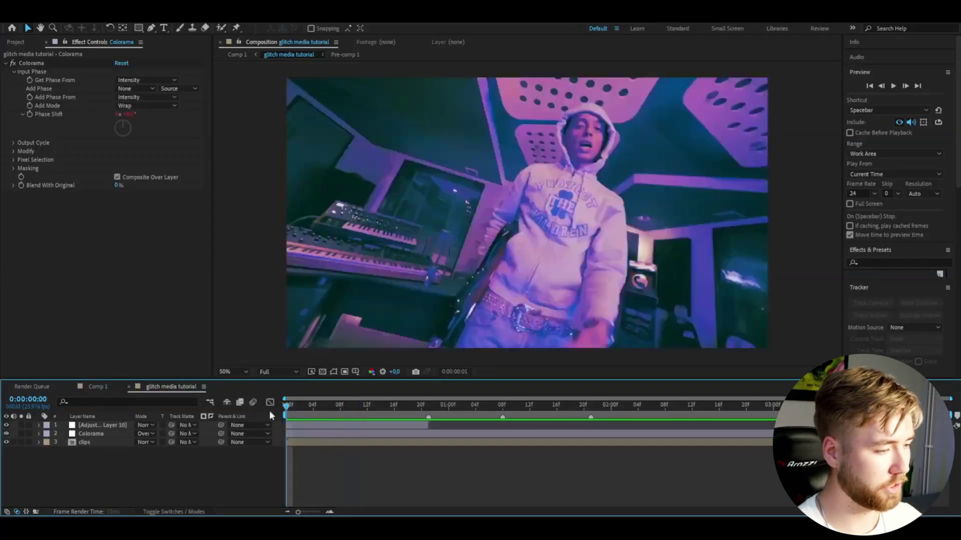
click(309, 425)
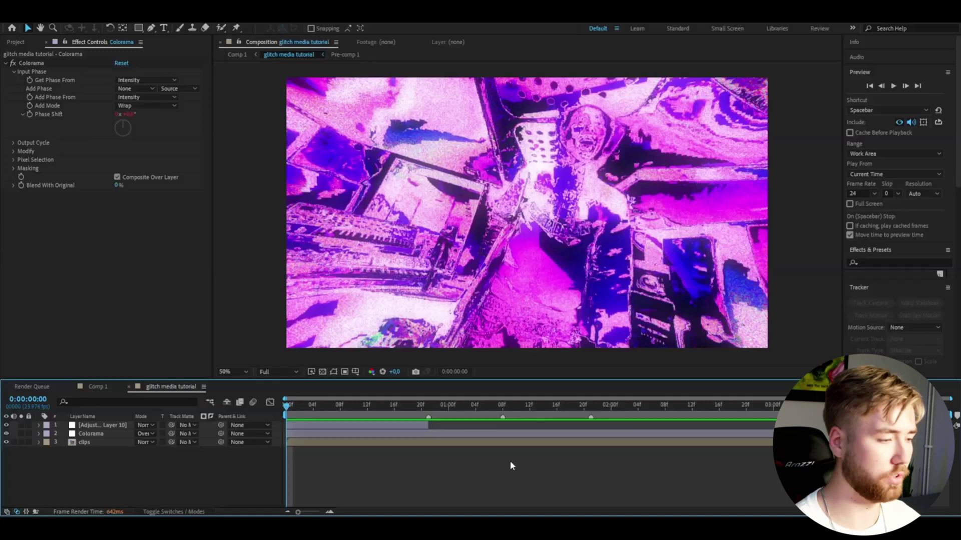
click(381, 415)
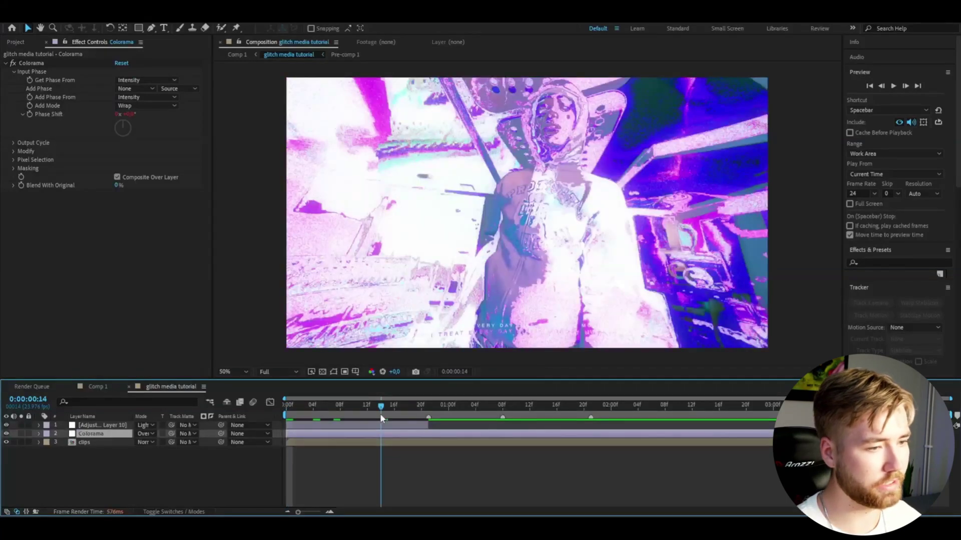
key(space)
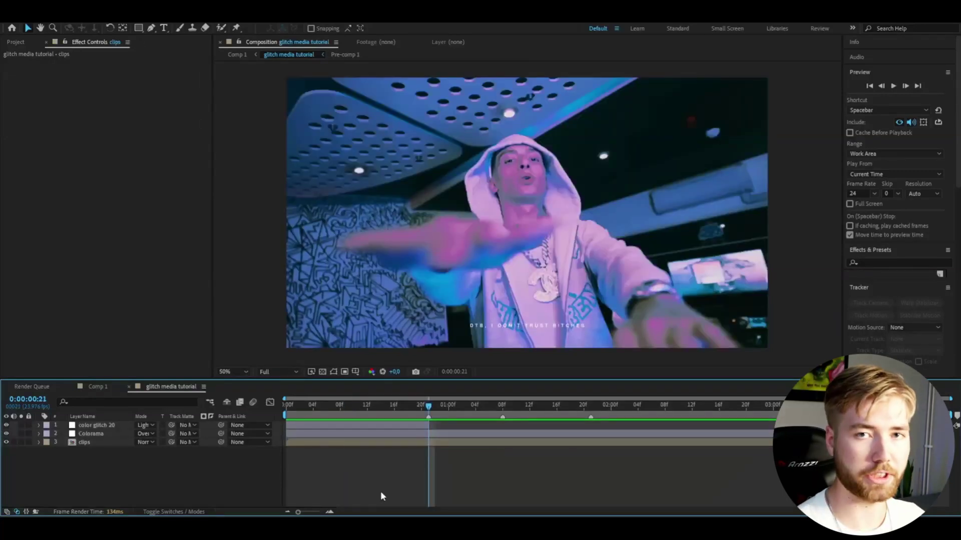
Add an adjustment layer starting at frame 21 and move the time indicator to about 1:08.
key(ctrl+alt+y)
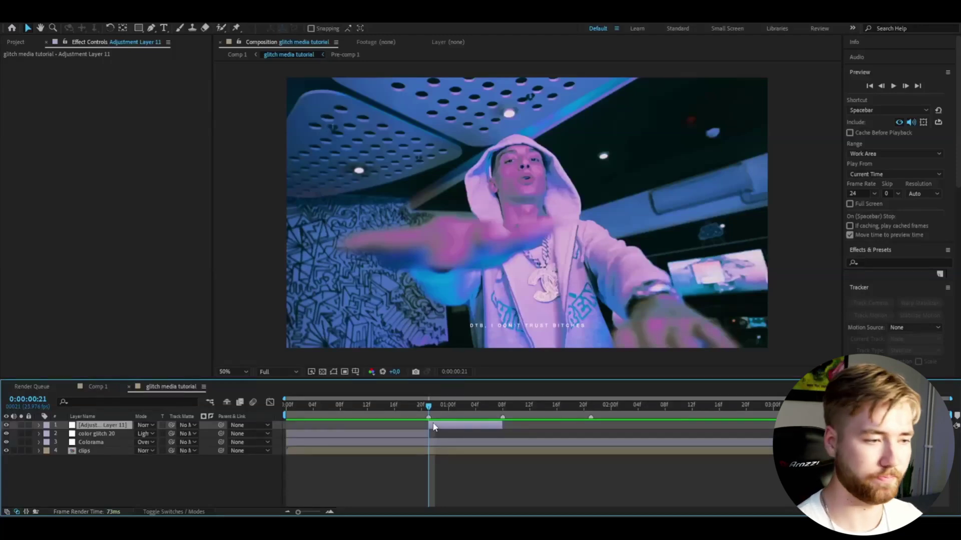
click(461, 442)
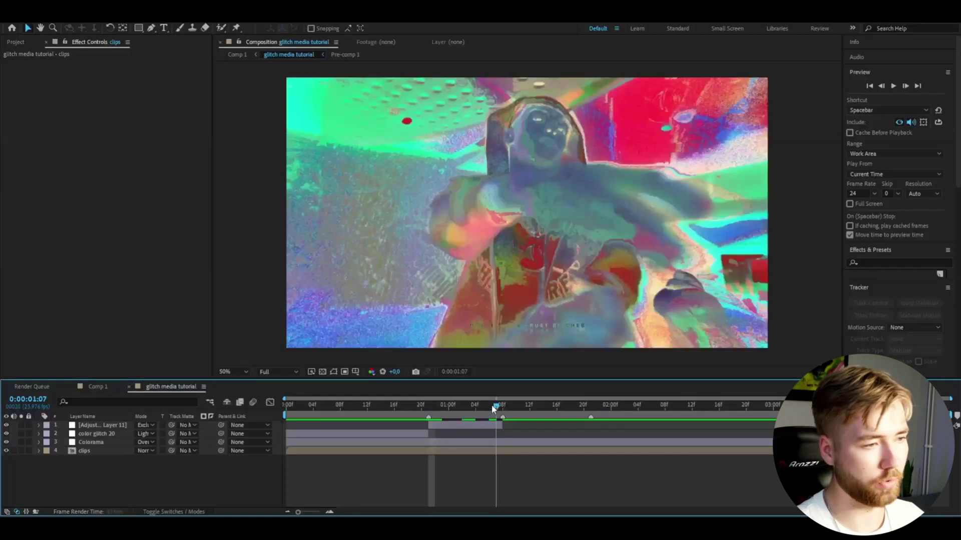
mouse_move(493, 405)
mouse_down()
mouse_move(445, 404)
mouse_move(476, 403)
mouse_up()
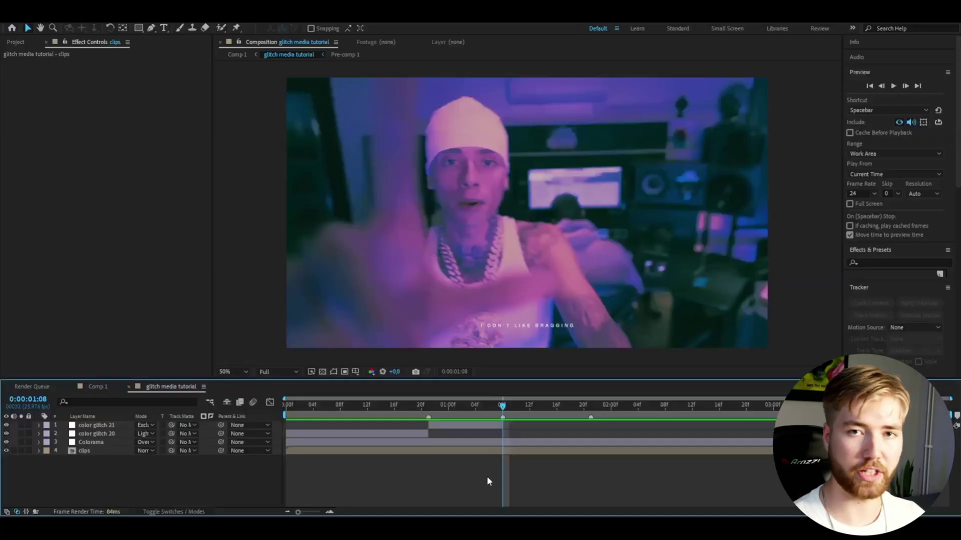
Add an adjustment layer starting at 1:08 and advance the time indicator to 1:21.
key(ctrl+alt+y)
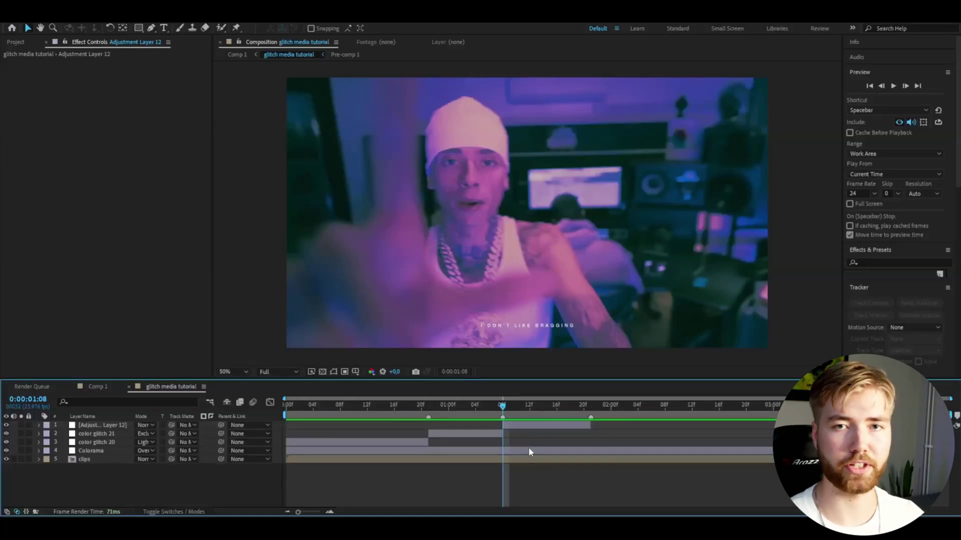
click(100, 461)
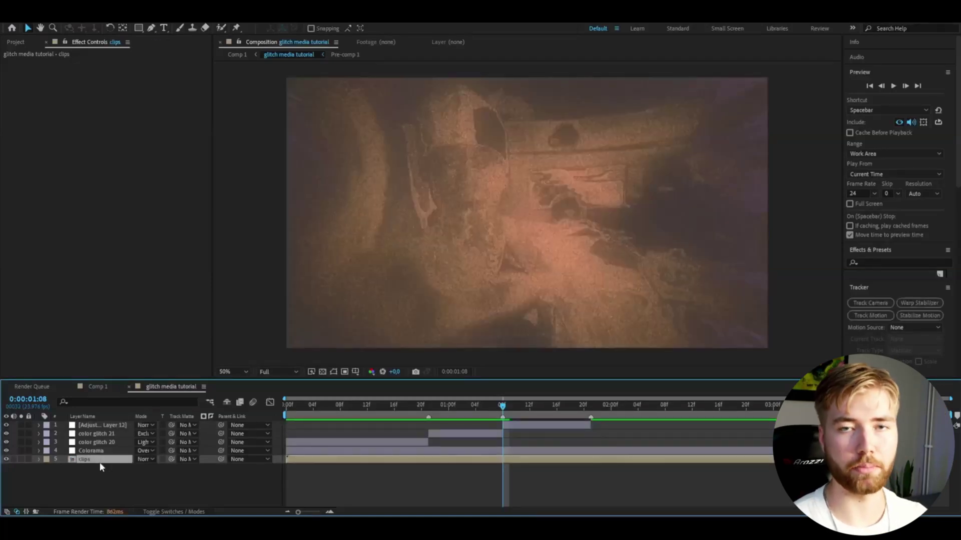
drag(547, 407, 536, 407)
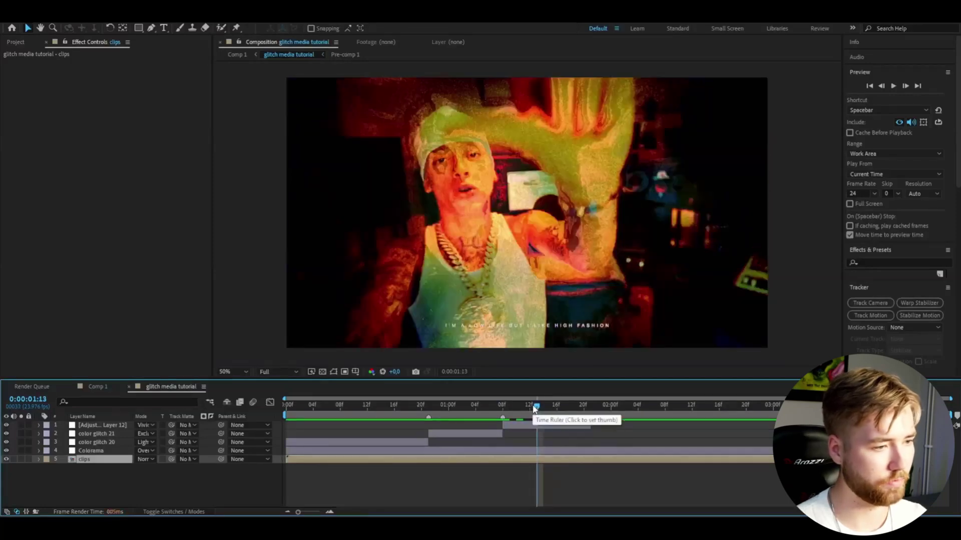
click(530, 406)
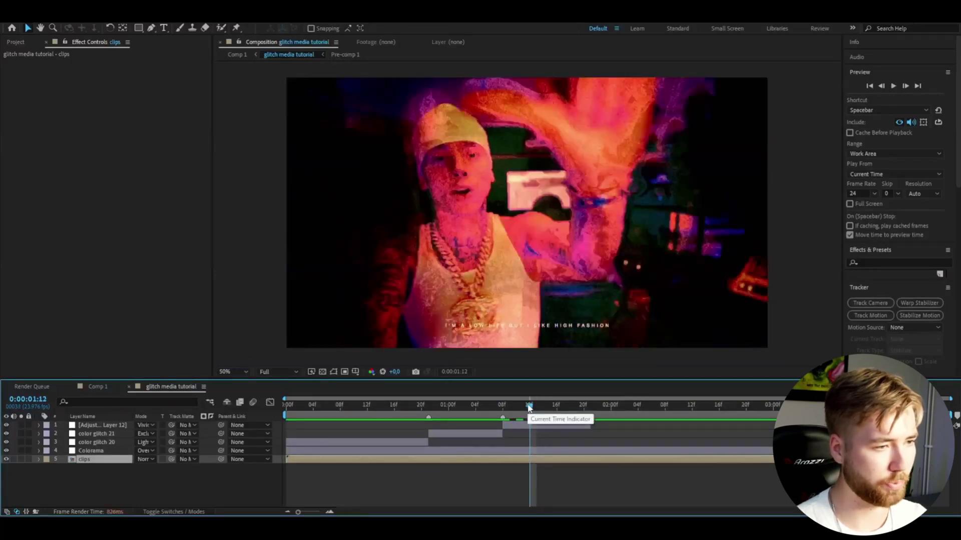
click(657, 489)
key(space)
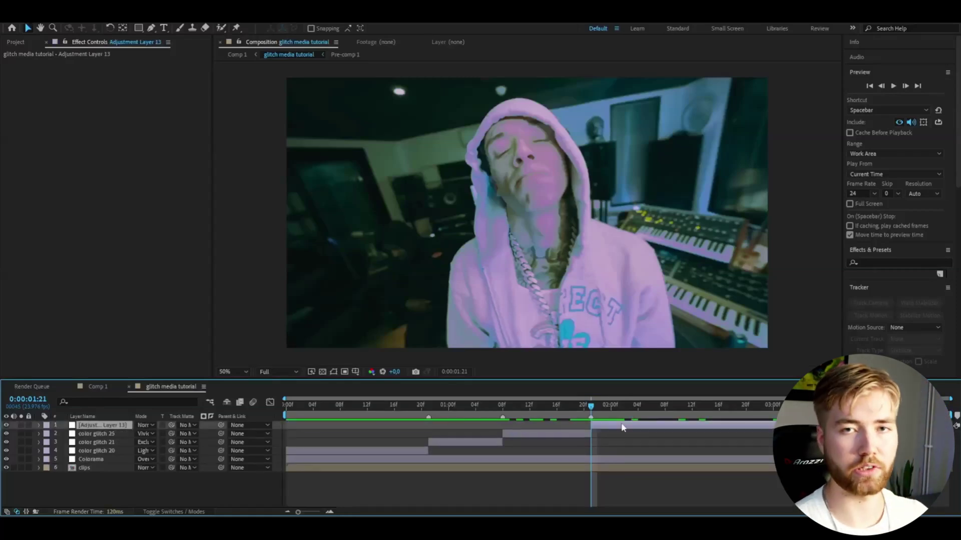
Inspect the Overlay glitch layers around 2:09–2:11 and play a preview.
click(309, 469)
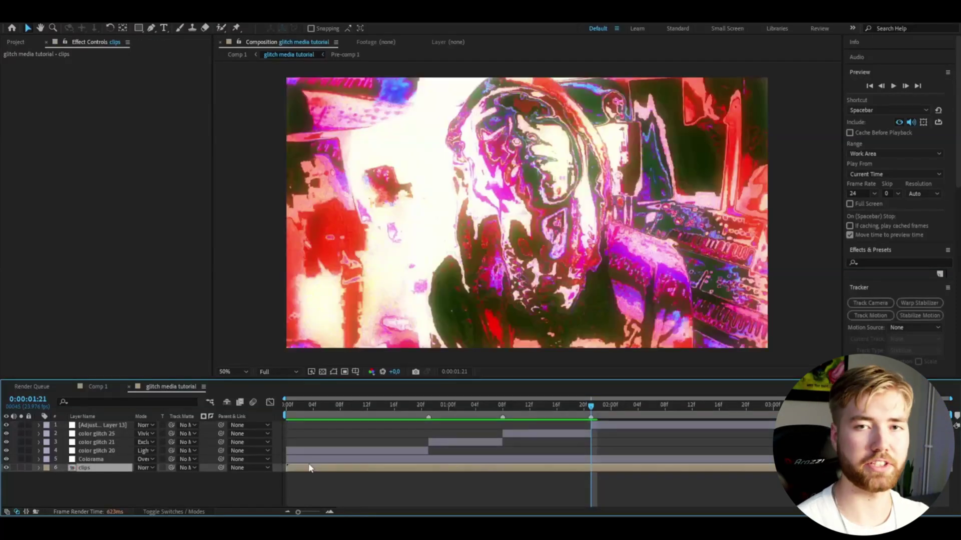
click(674, 407)
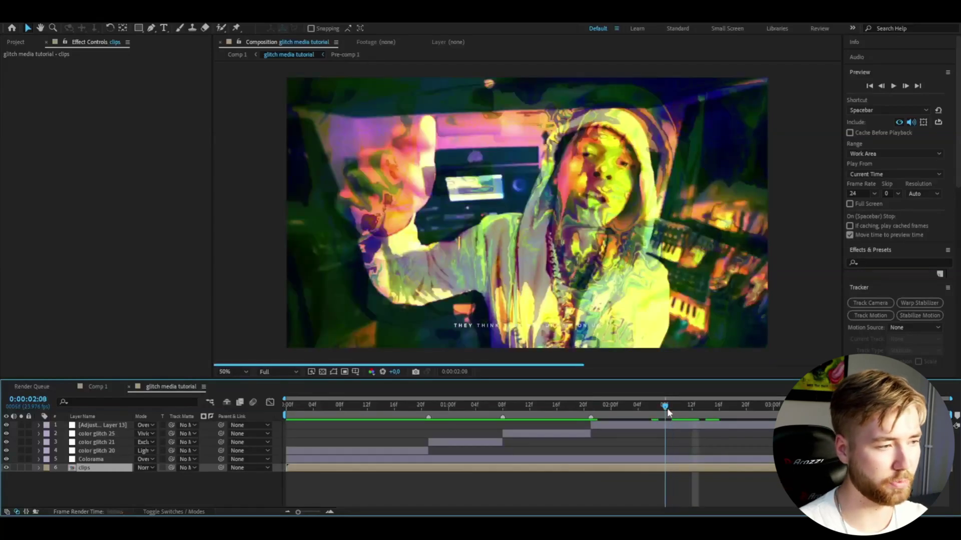
click(686, 407)
mouse_move(686, 408)
mouse_down()
mouse_move(668, 406)
mouse_move(687, 407)
mouse_up()
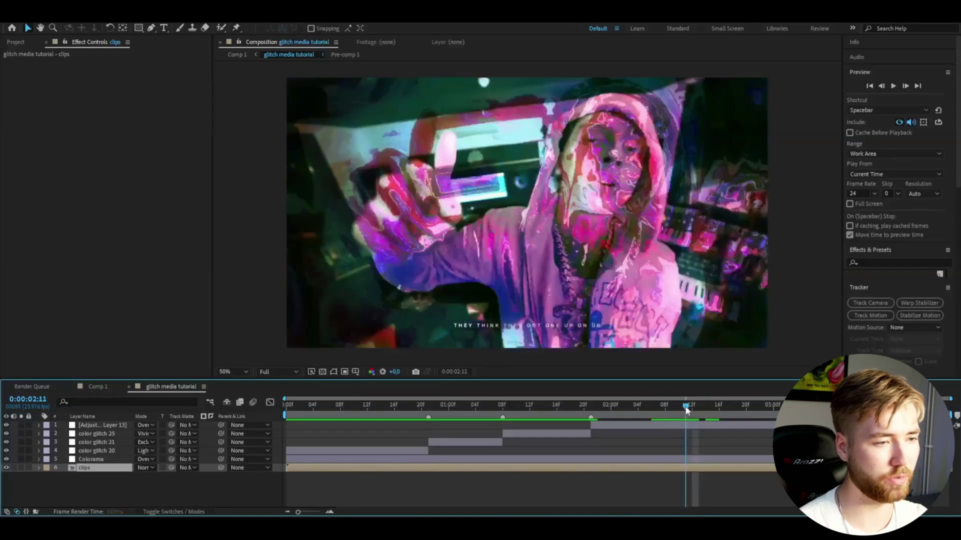
key(space)
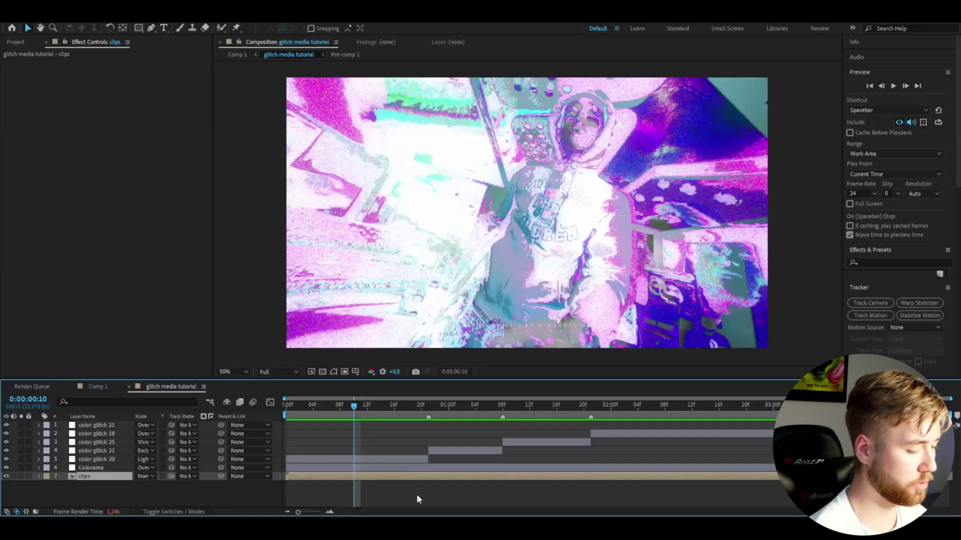
Create Adjustment Layer 15 at the top and move the time indicator to frame 6.
key(ctrl+alt+y)
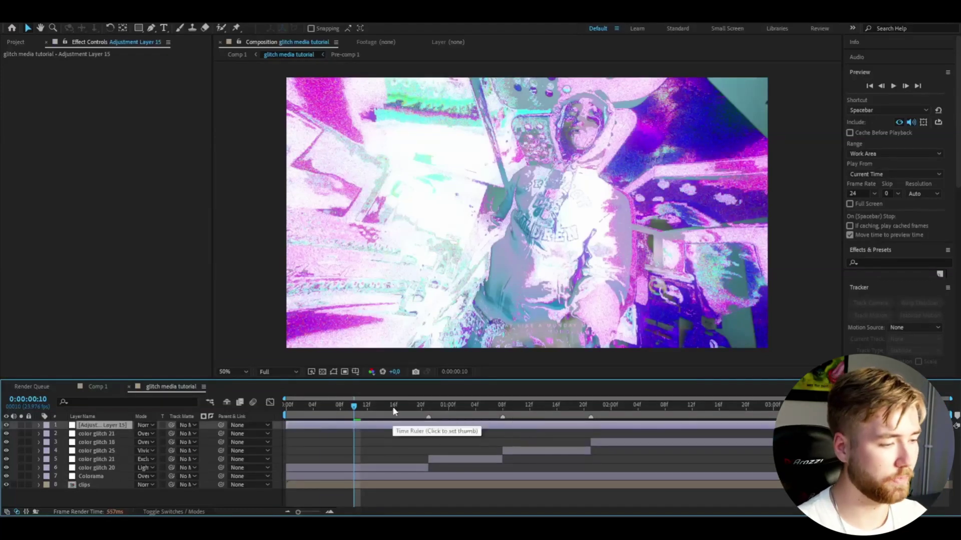
click(328, 416)
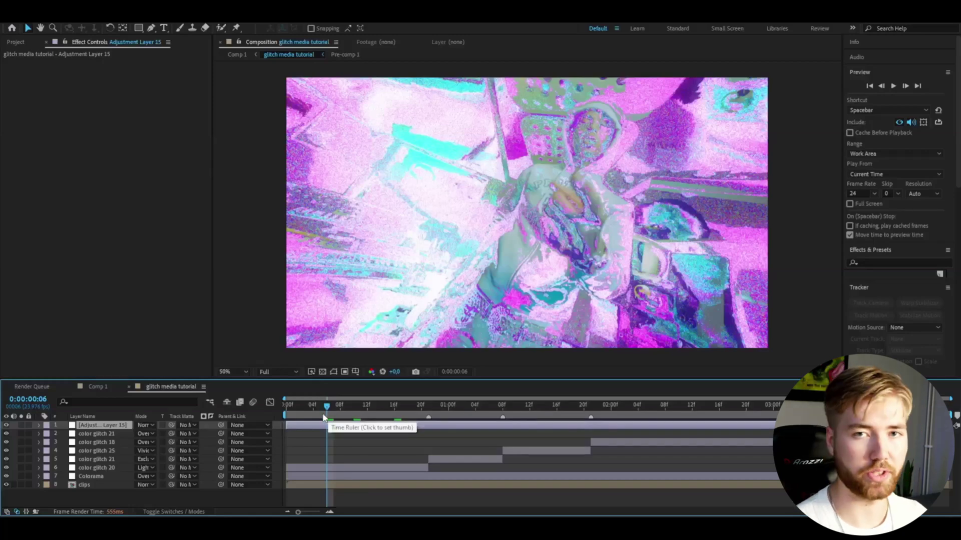